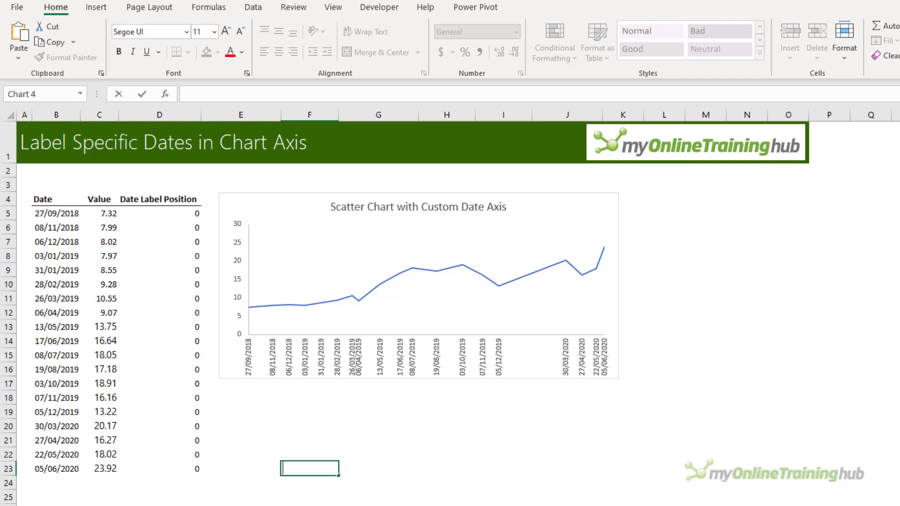
# Delete the example chart, insert a Scatter with Straight Lines chart from B5, and place it beside the table
pyautogui.click(250, 204)
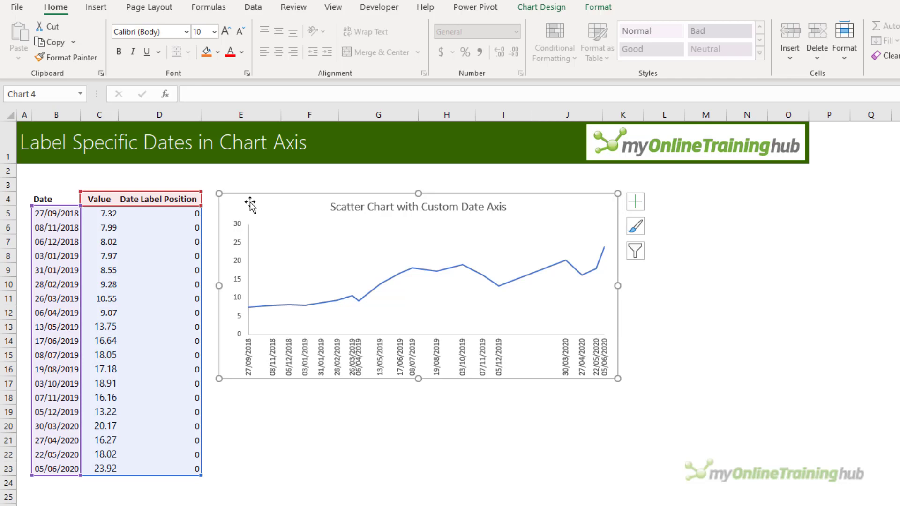
pyautogui.press('Delete')
pyautogui.click(77, 212)
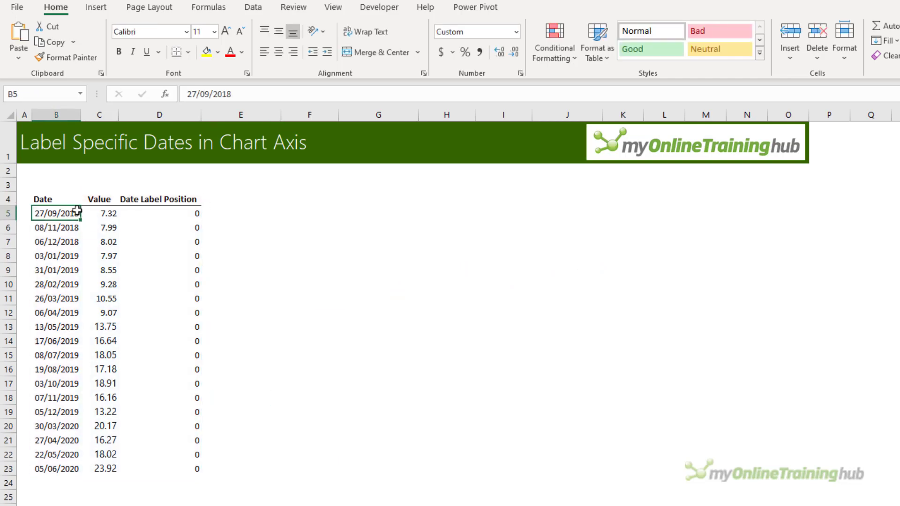
pyautogui.click(96, 7)
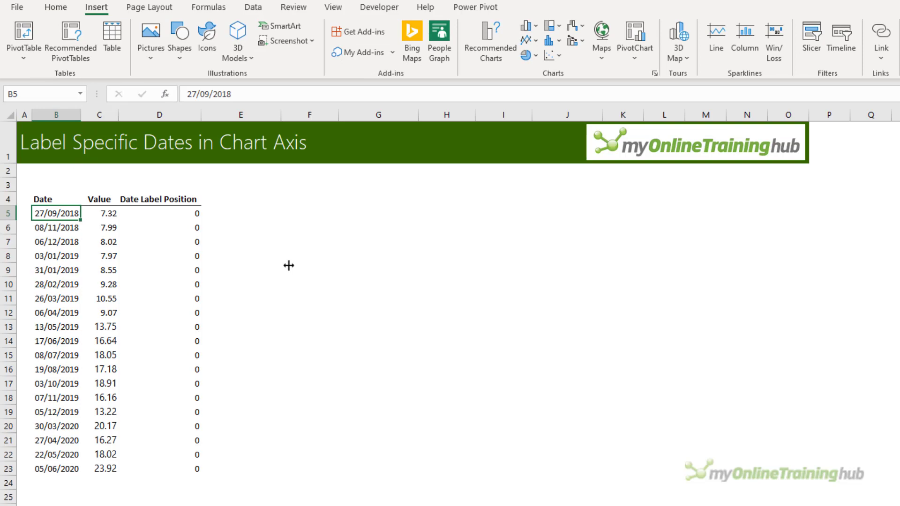
pyautogui.click(552, 55)
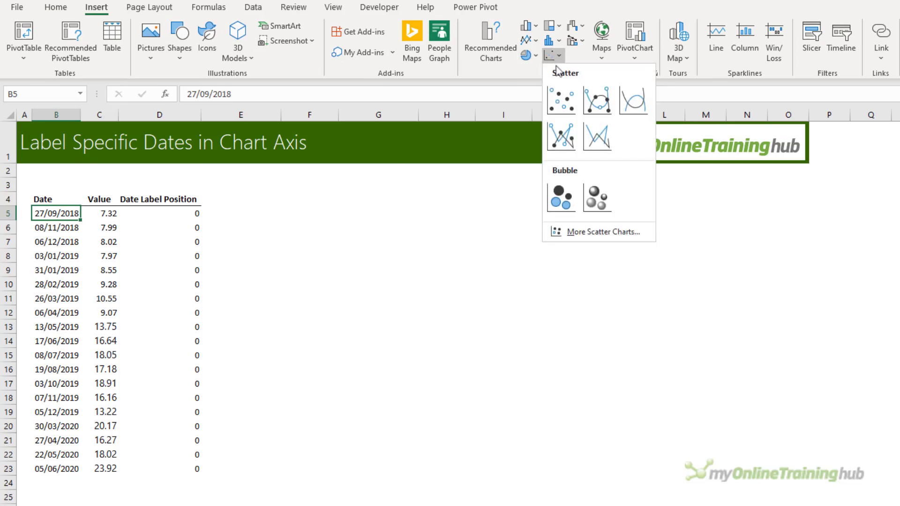
pyautogui.click(600, 133)
pyautogui.moveTo(466, 287); pyautogui.dragTo(306, 212)
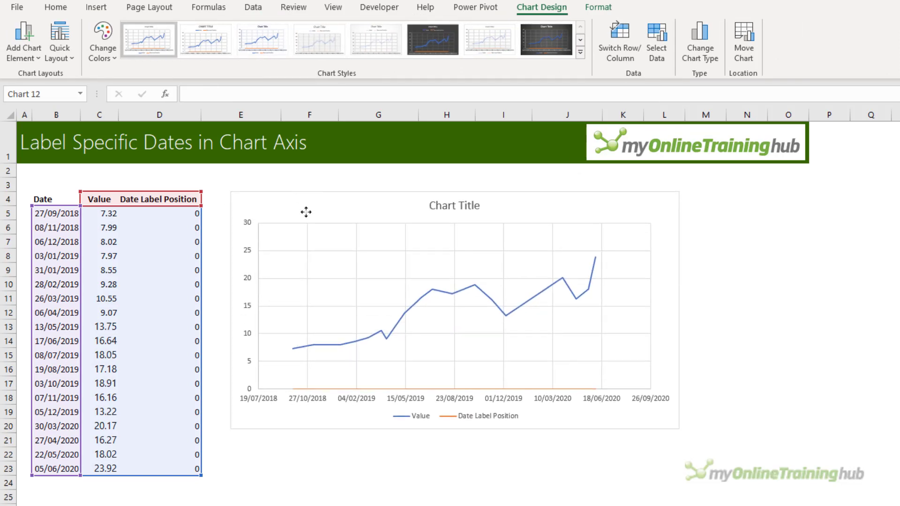
# Set the Date Label Position series line to No line, then select the horizontal date axis
pyautogui.click(344, 389)
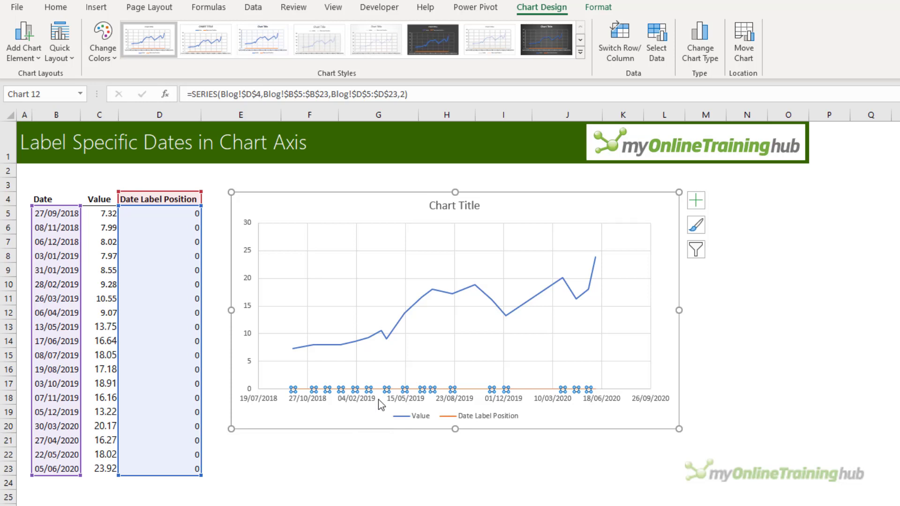
pyautogui.click(593, 10)
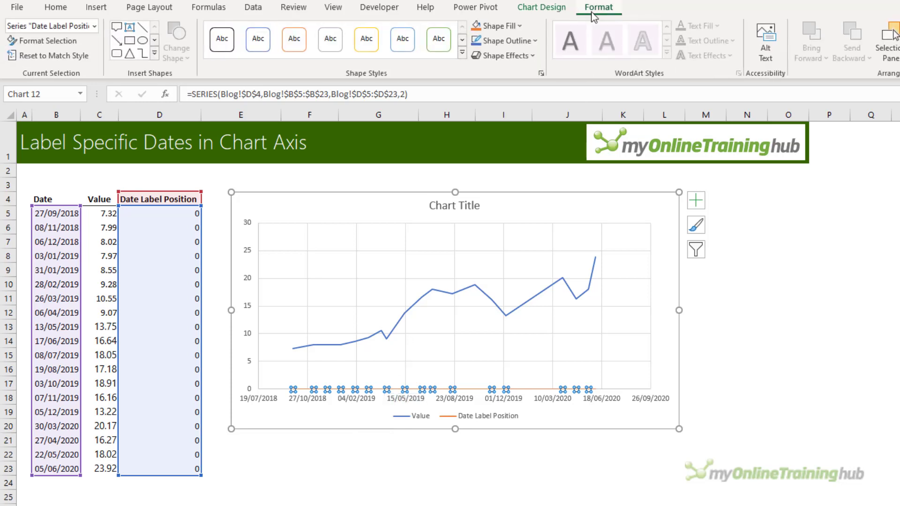
pyautogui.click(94, 27)
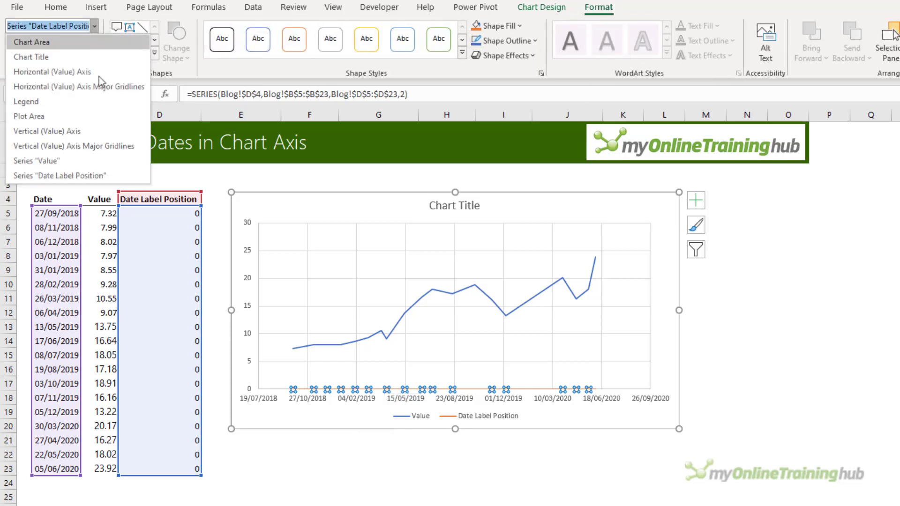
pyautogui.click(114, 176)
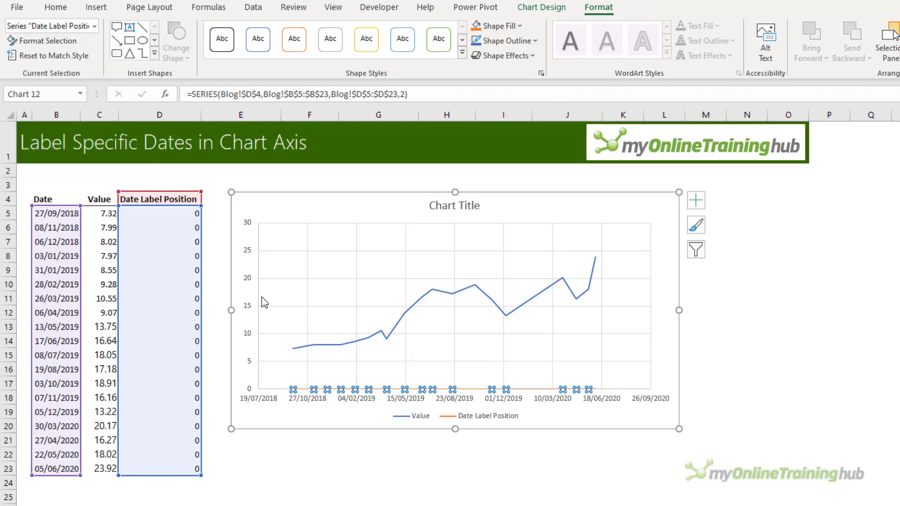
pyautogui.hotkey('ctrl', '1')
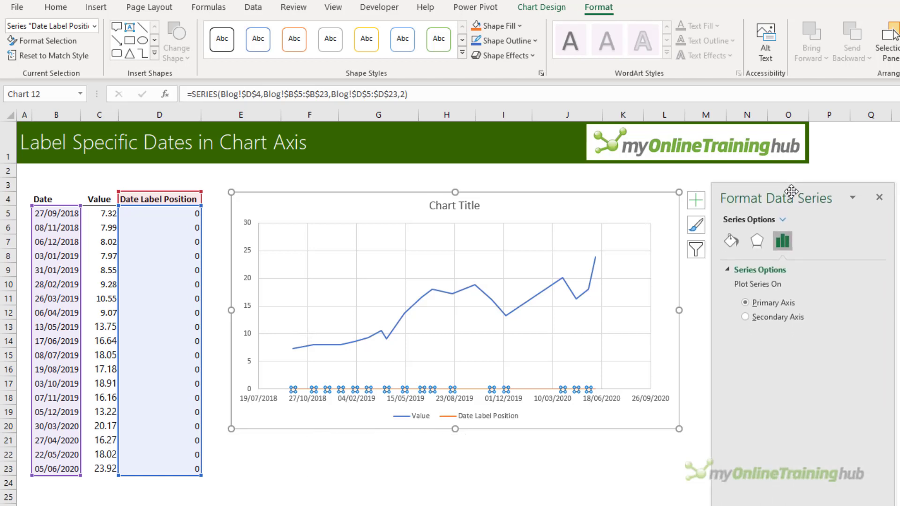
pyautogui.click(734, 242)
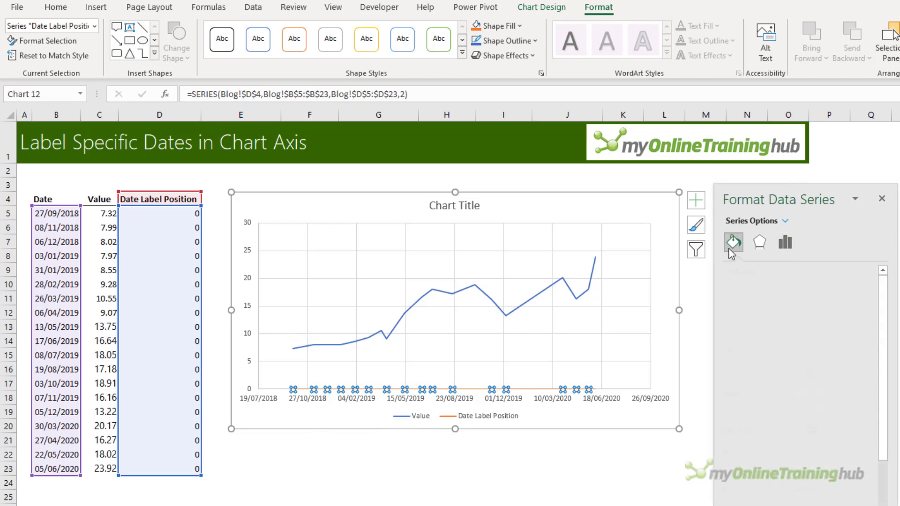
pyautogui.click(741, 309)
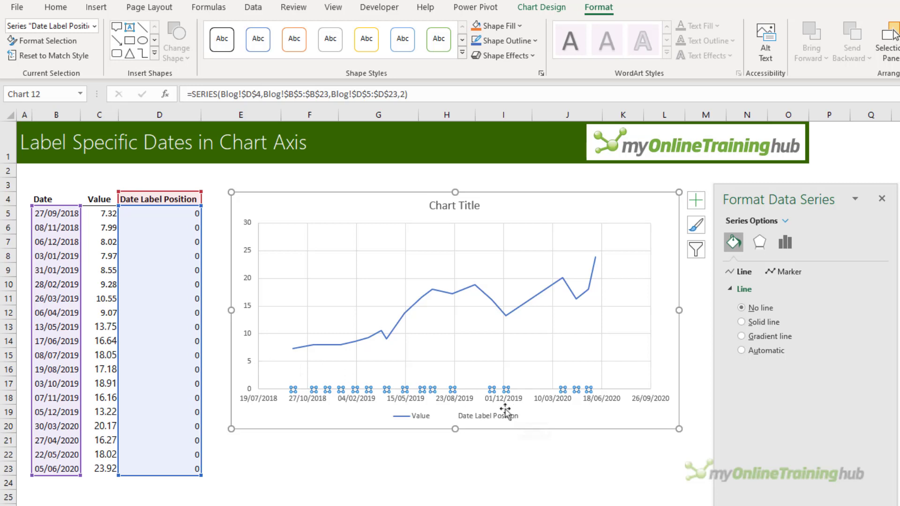
pyautogui.click(260, 399)
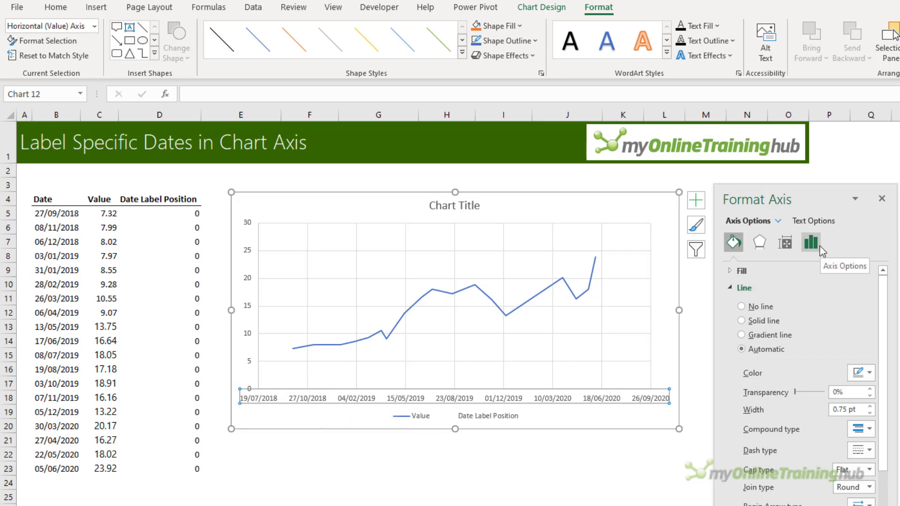
# Set the horizontal axis bounds to minimum 27/9/2018 and maximum 5/6/2020
pyautogui.click(820, 246)
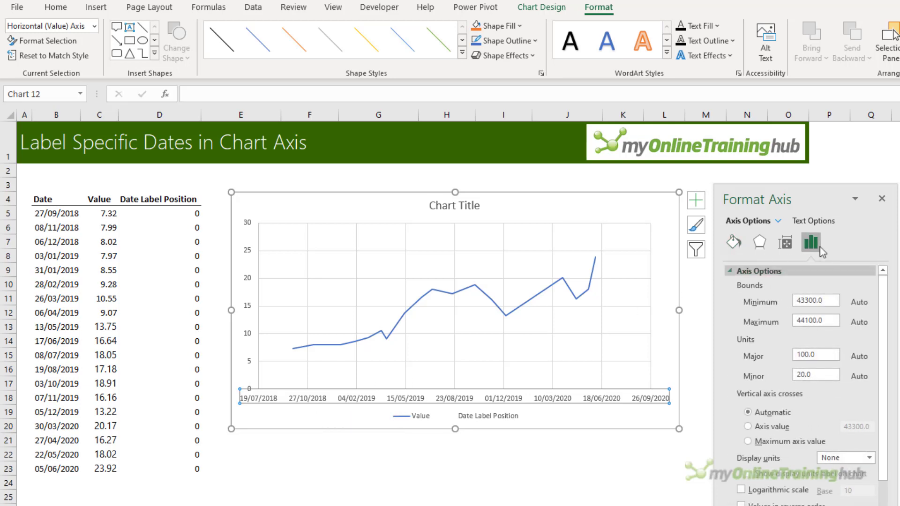
pyautogui.click(795, 300)
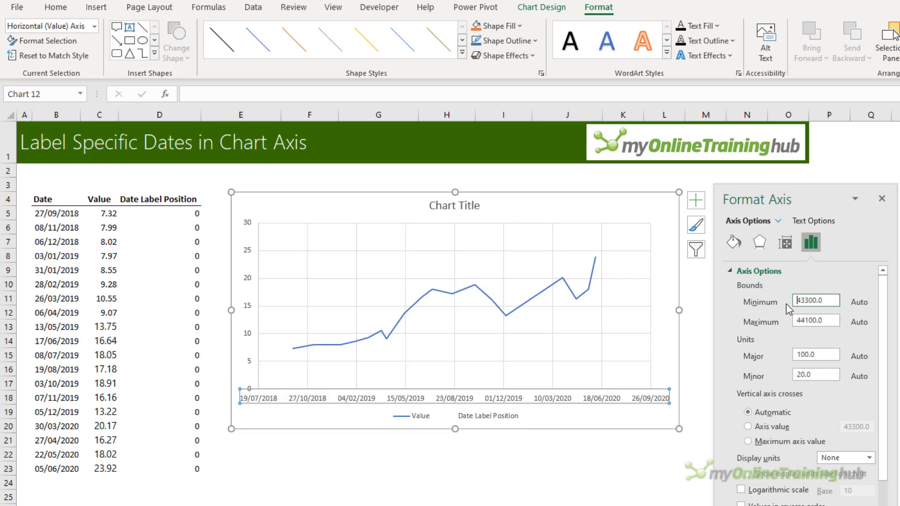
pyautogui.doubleClick(823, 301)
pyautogui.write('27/9/2018')
pyautogui.press('Return')
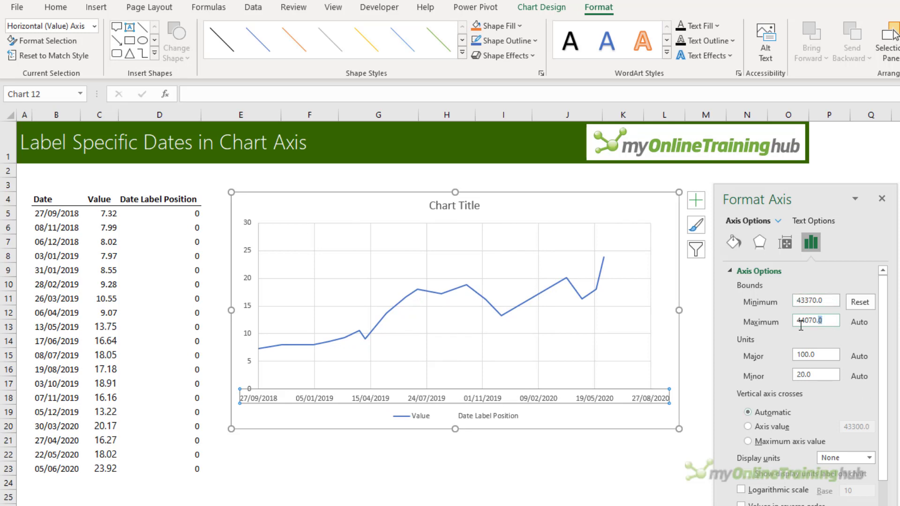
pyautogui.doubleClick(827, 321)
pyautogui.write('5/6/2020')
pyautogui.press('Return')
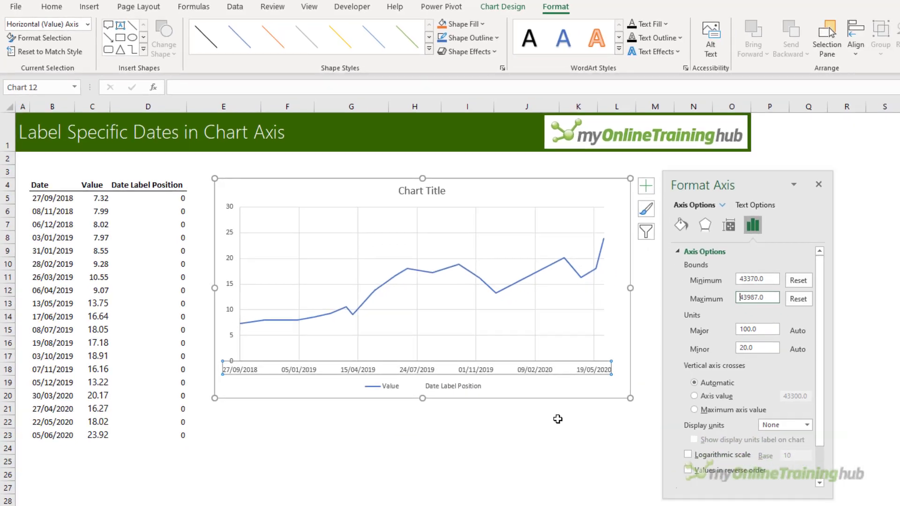
# Set the horizontal axis label position to None to hide the built-in date labels
pyautogui.moveTo(769, 383); pyautogui.dragTo(767, 423)
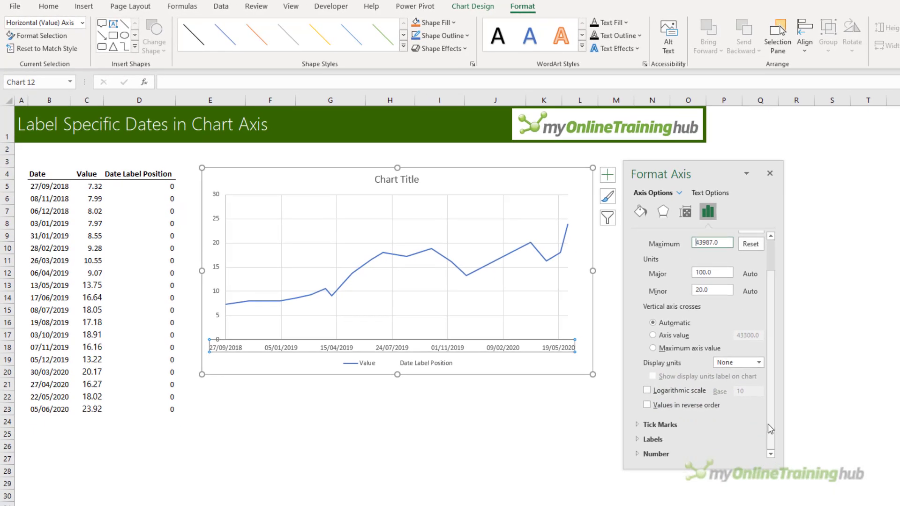
pyautogui.click(645, 440)
pyautogui.click(758, 452)
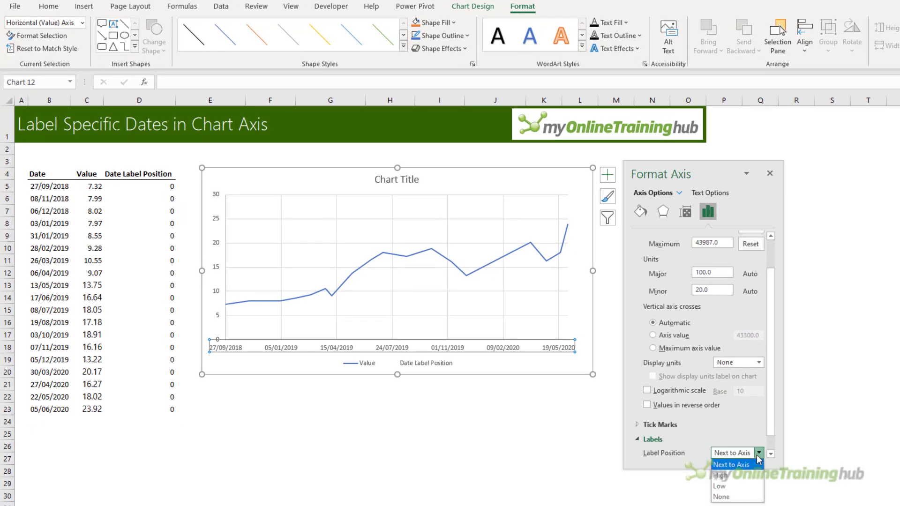
pyautogui.click(743, 497)
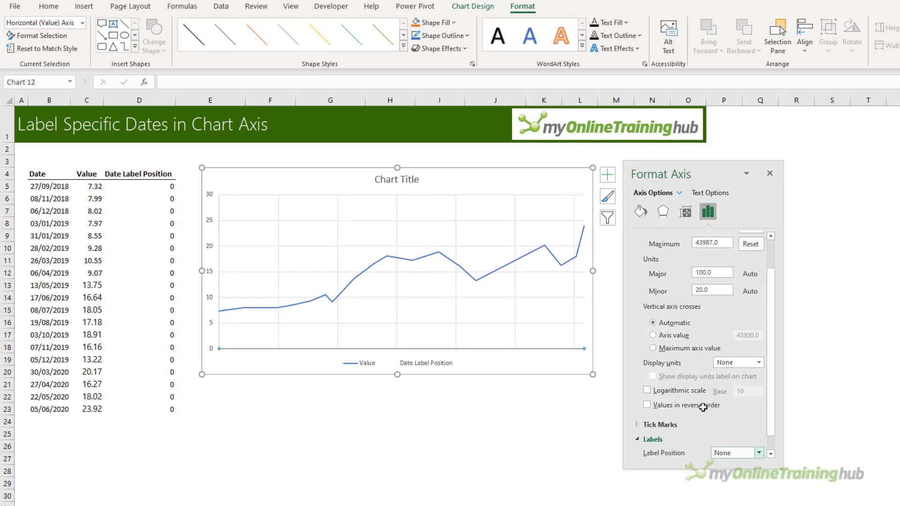
# Remove the chart's gridlines and legend
pyautogui.click(644, 189)
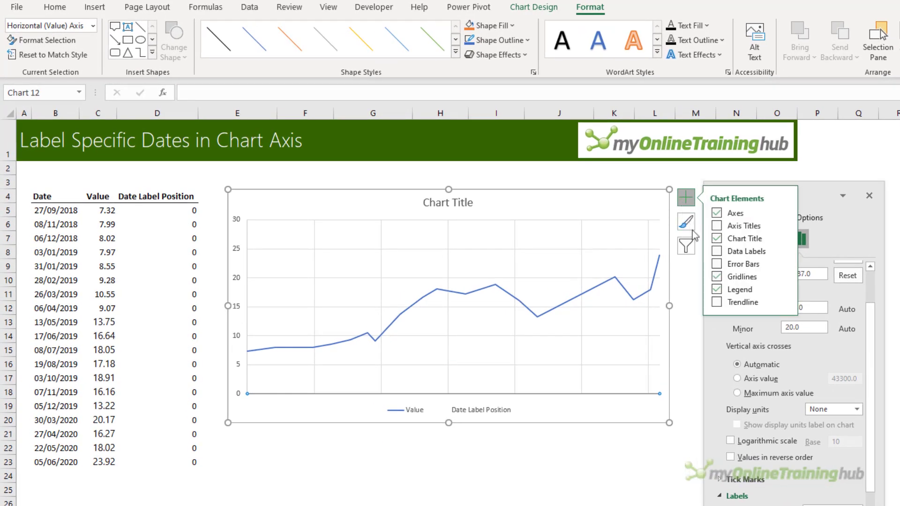
pyautogui.click(716, 278)
pyautogui.click(717, 289)
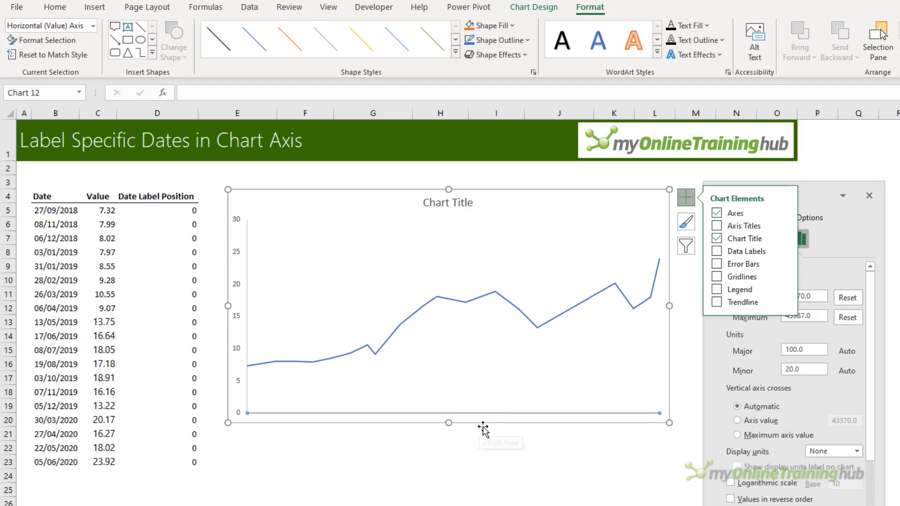
pyautogui.click(685, 197)
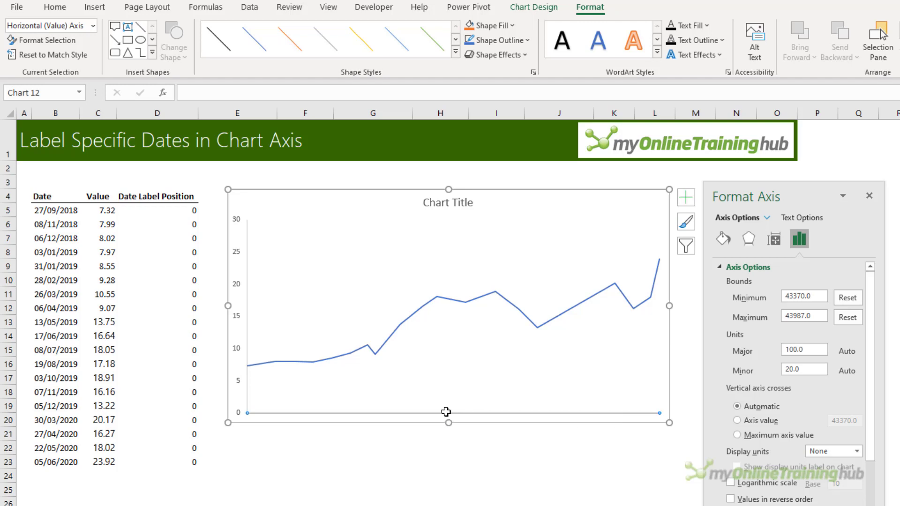
# Add data labels to the Date Label Position series with Y Value off and Value From Cells on
pyautogui.click(93, 25)
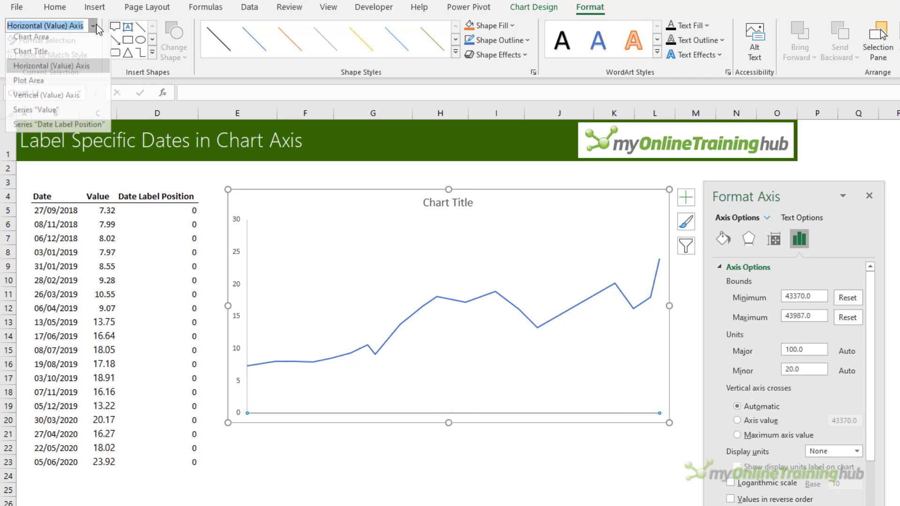
pyautogui.click(72, 129)
pyautogui.click(686, 199)
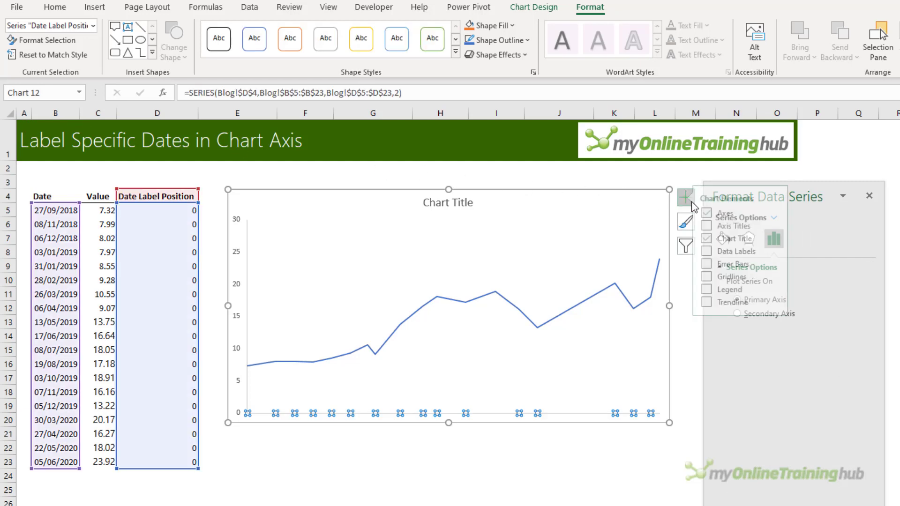
pyautogui.click(730, 254)
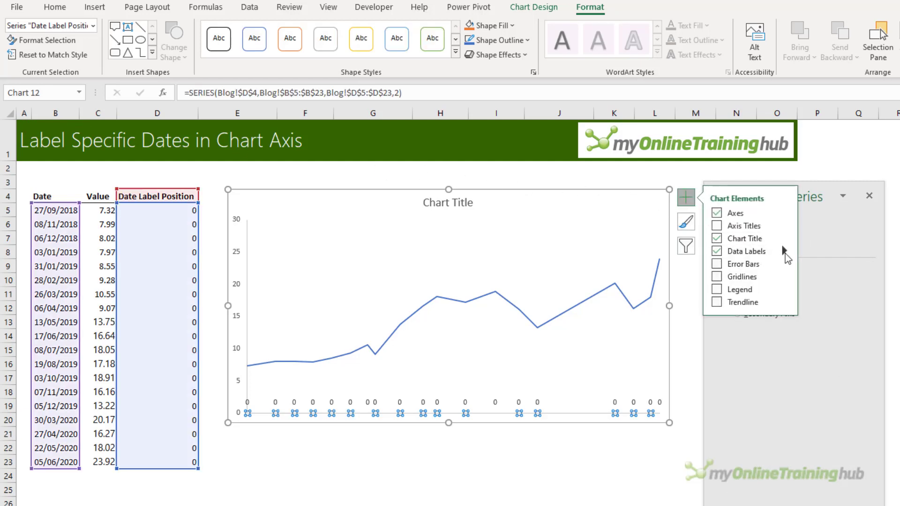
pyautogui.click(785, 254)
pyautogui.click(833, 350)
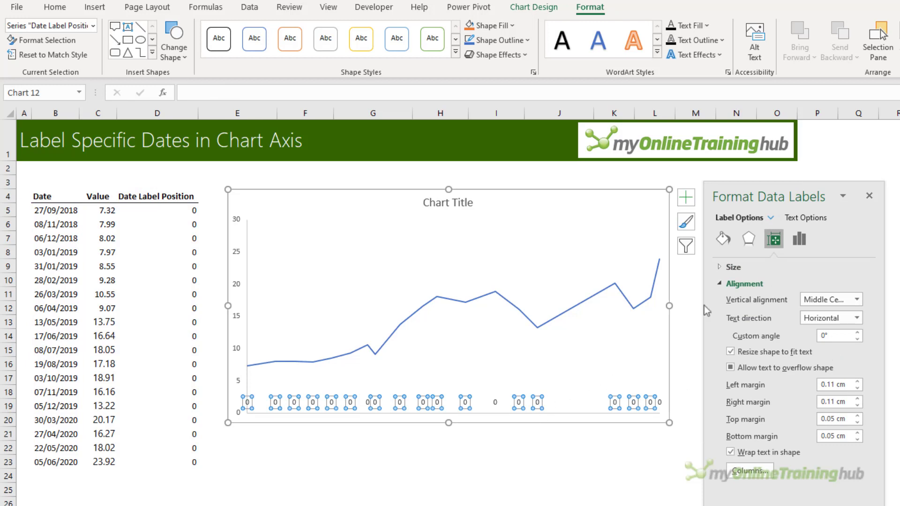
pyautogui.click(801, 245)
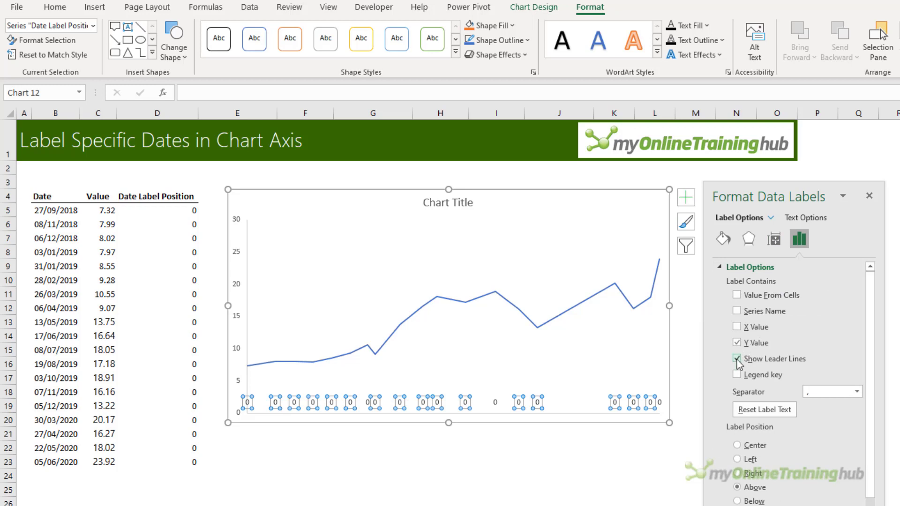
pyautogui.click(736, 343)
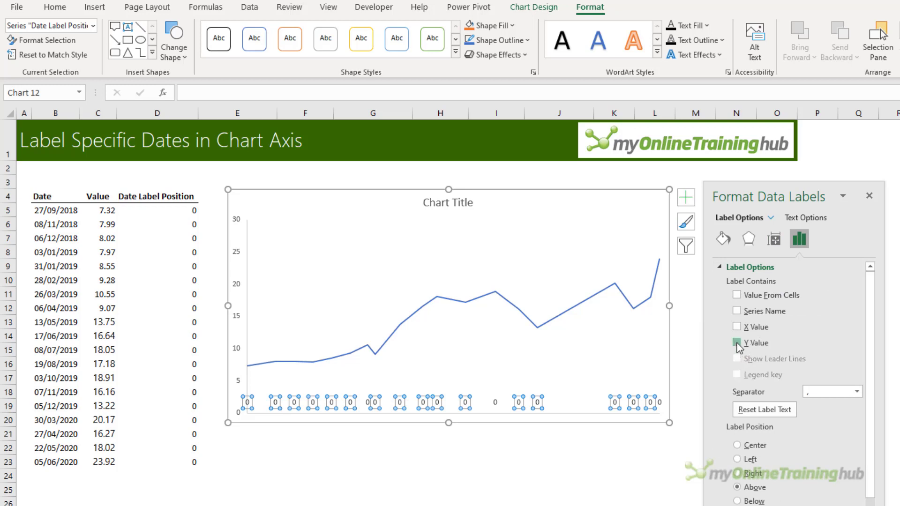
pyautogui.click(737, 295)
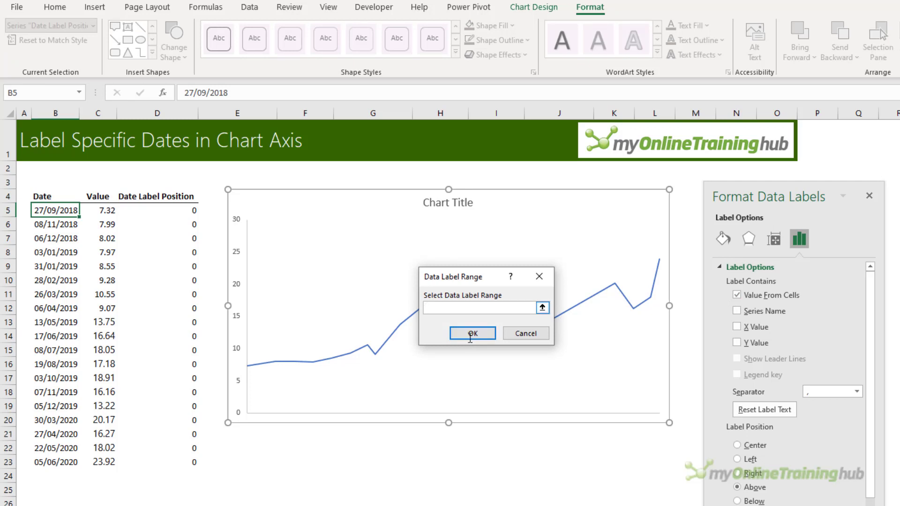
# Use the dates in B5:B23 as label text and position the labels Below
pyautogui.moveTo(36, 211); pyautogui.dragTo(36, 464)
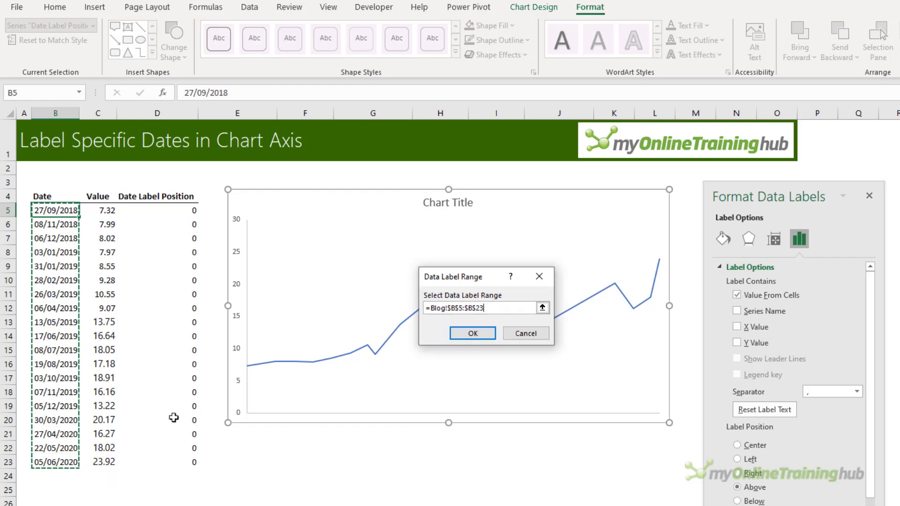
pyautogui.click(472, 334)
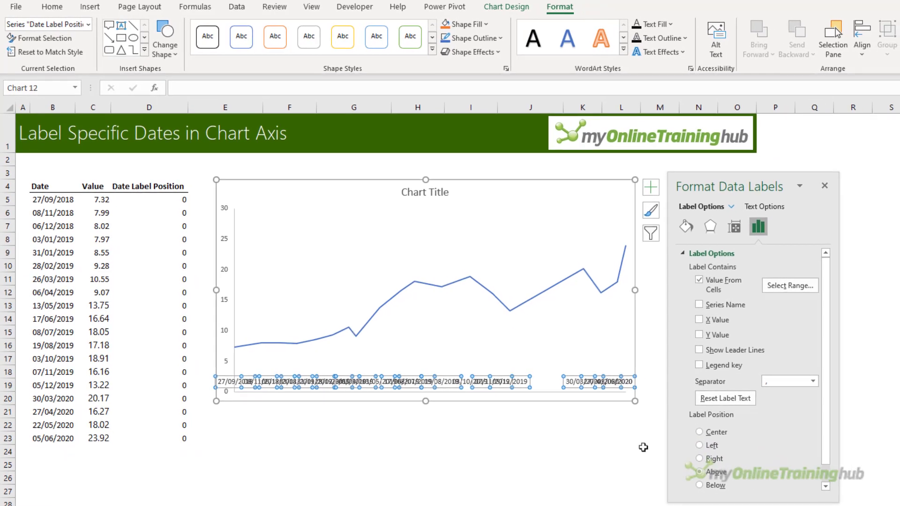
pyautogui.click(697, 483)
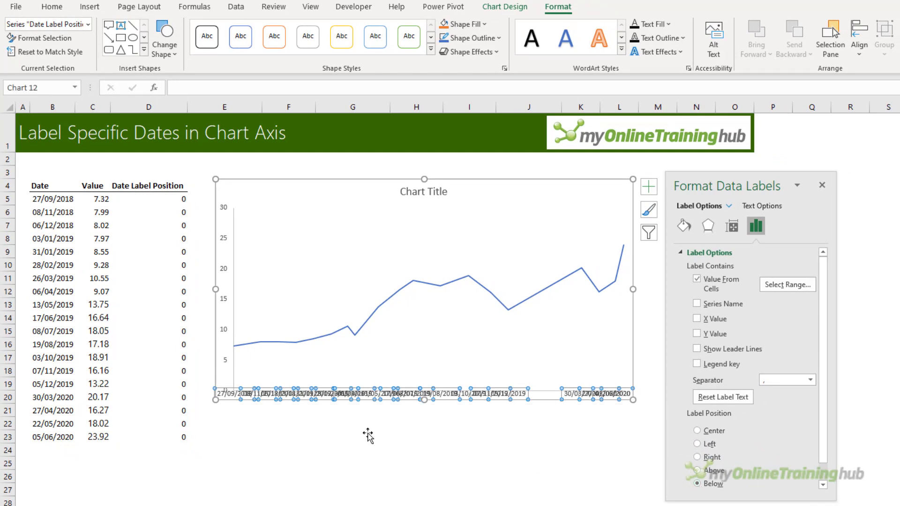
# Rotate the date labels' text direction to 270°
pyautogui.click(731, 226)
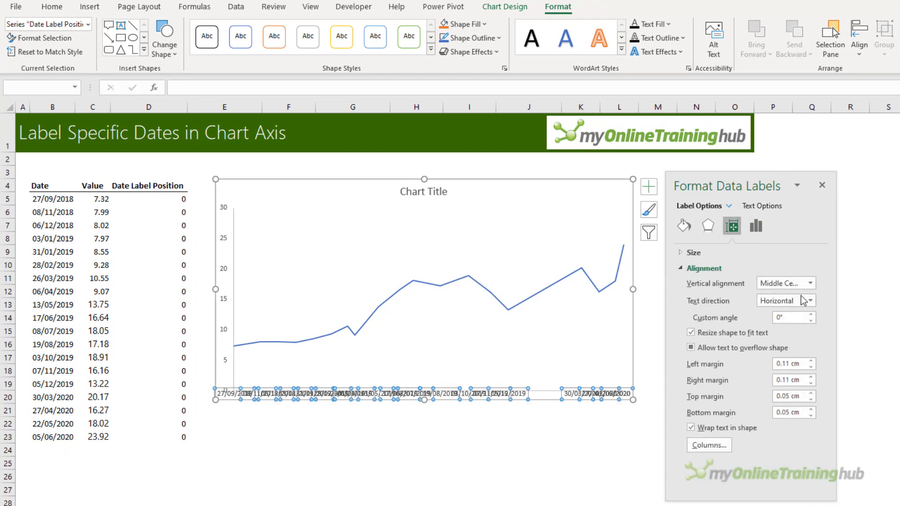
pyautogui.click(808, 300)
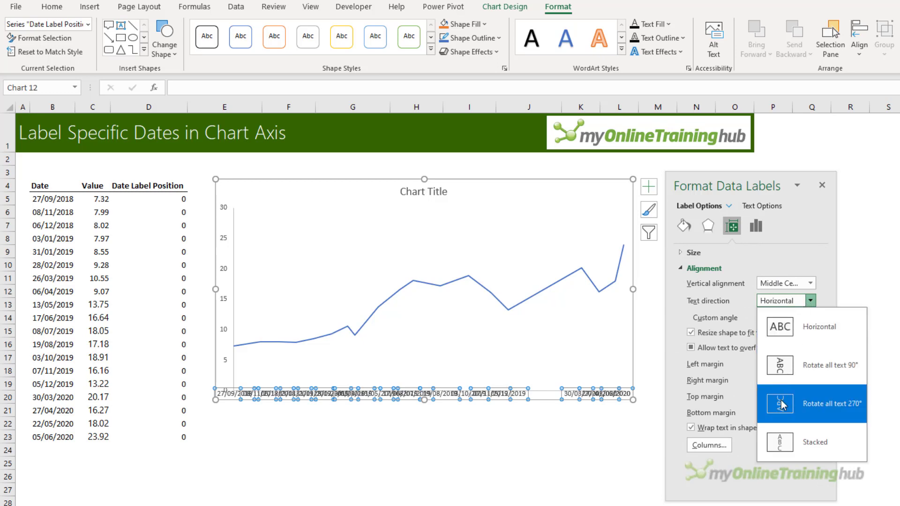
pyautogui.click(781, 404)
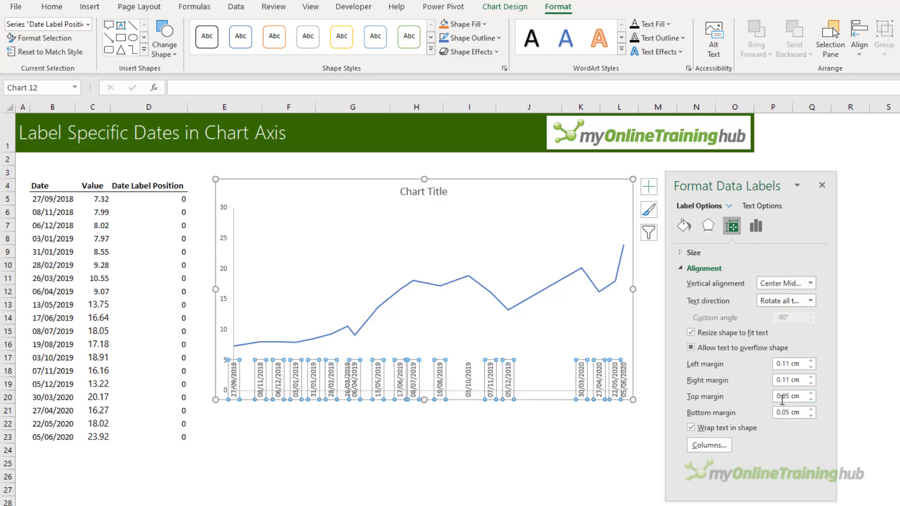
# Shorten the plot area from the bottom so the labels fit beneath the axis
pyautogui.click(454, 353)
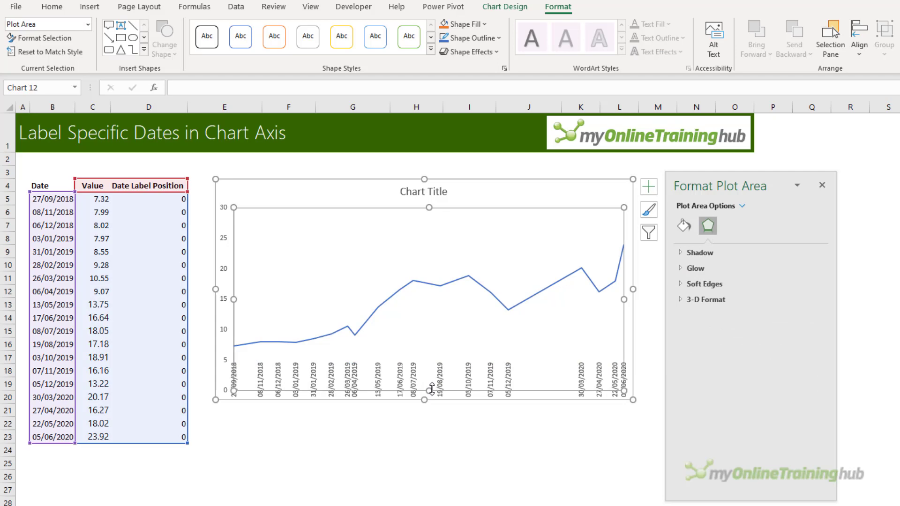
pyautogui.moveTo(429, 391); pyautogui.dragTo(434, 355)
pyautogui.click(428, 439)
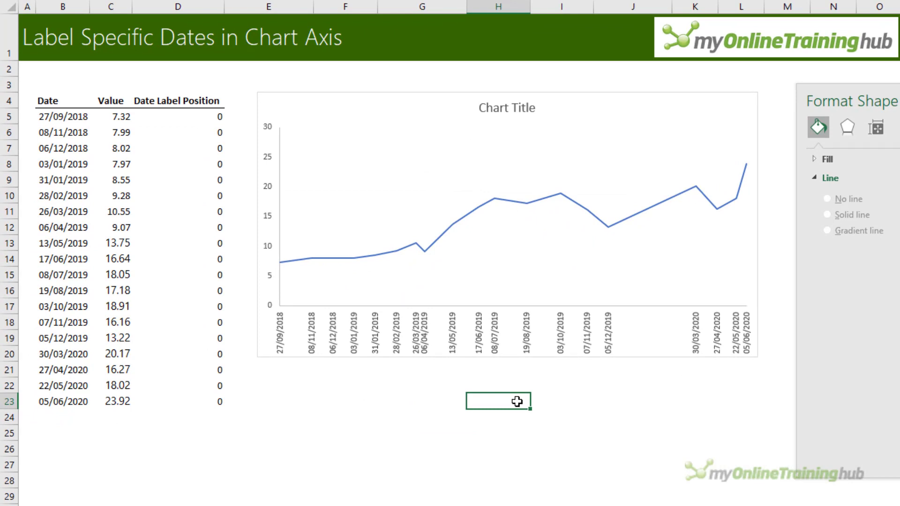
# Replace the chart title text with 'Scatter Chart with Custom Date Axis'
pyautogui.click(497, 108)
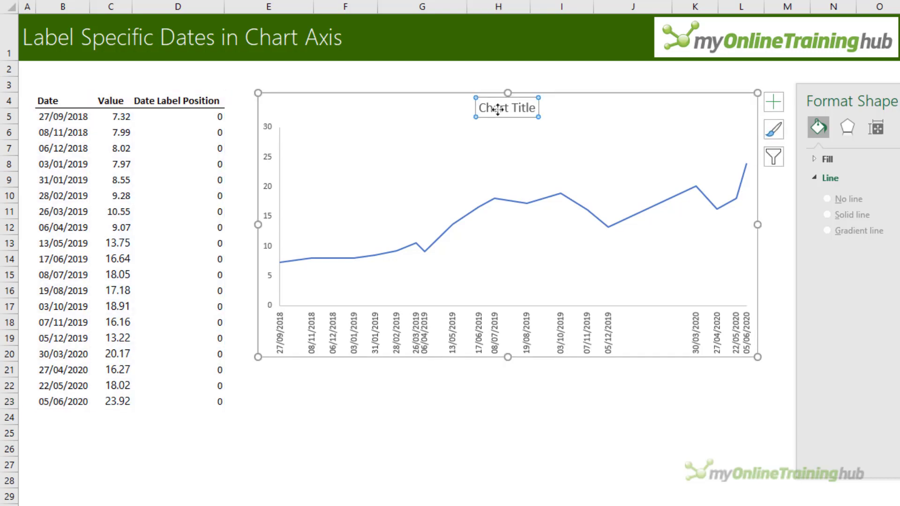
pyautogui.tripleClick(494, 108)
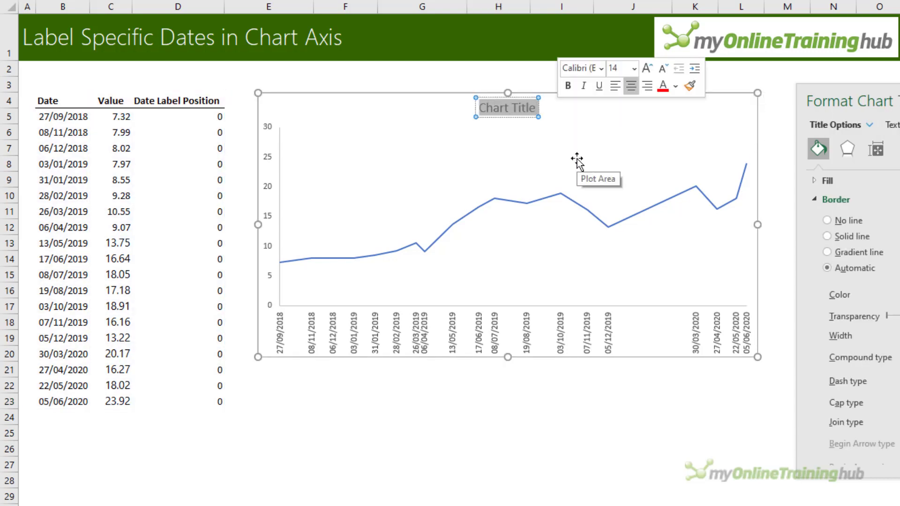
pyautogui.write('Scatter Chart with Custom Date Axis')
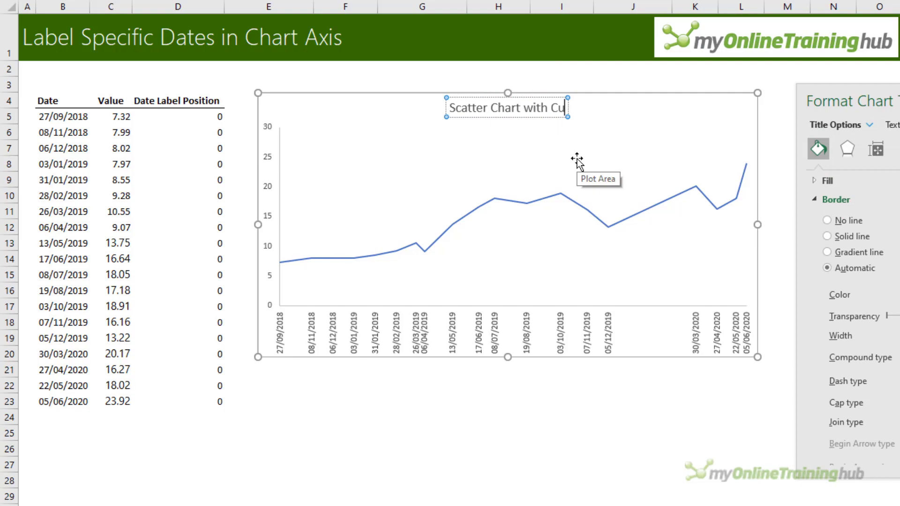